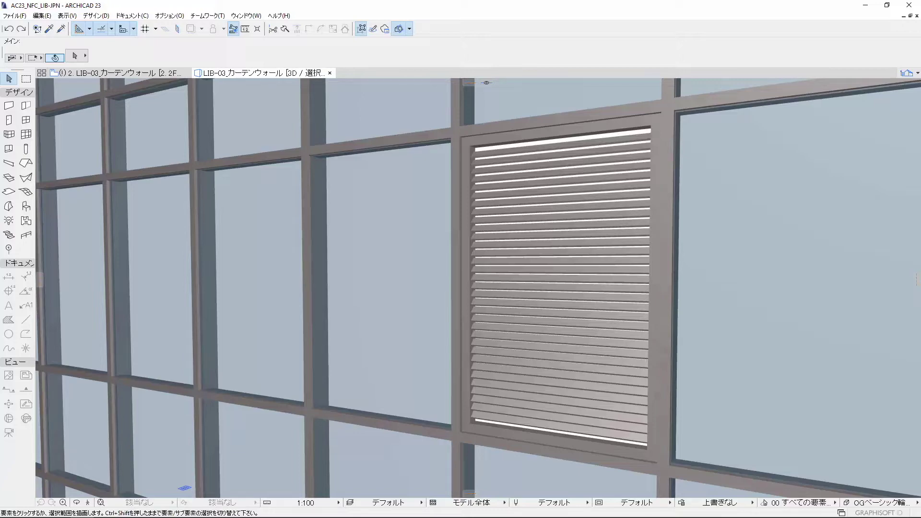
Step: Swap the picked glass curtain-wall panel for the CWルーバーパネル louver panel type
double_click(596, 339)
click(596, 339)
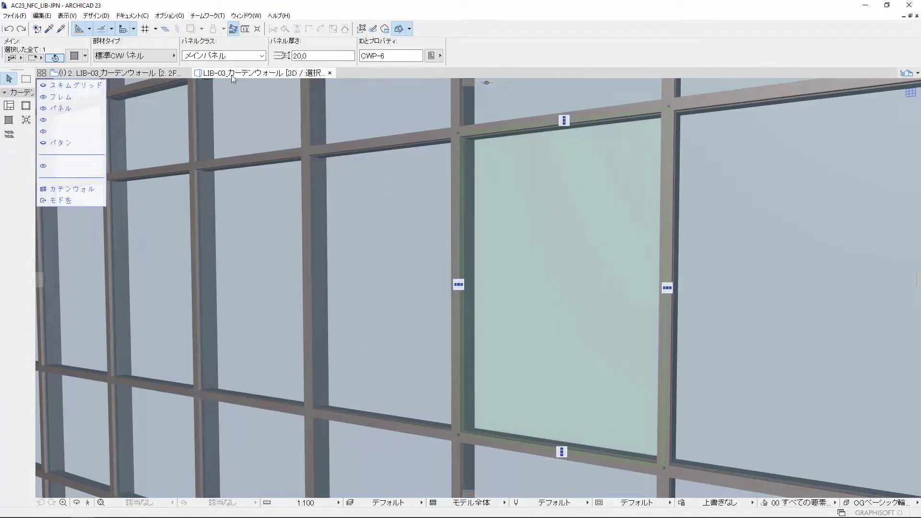
click(173, 55)
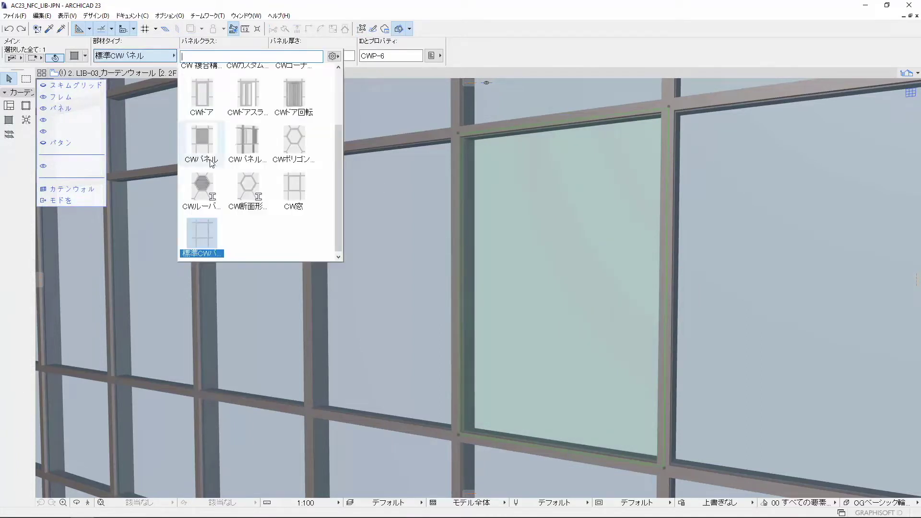
click(208, 189)
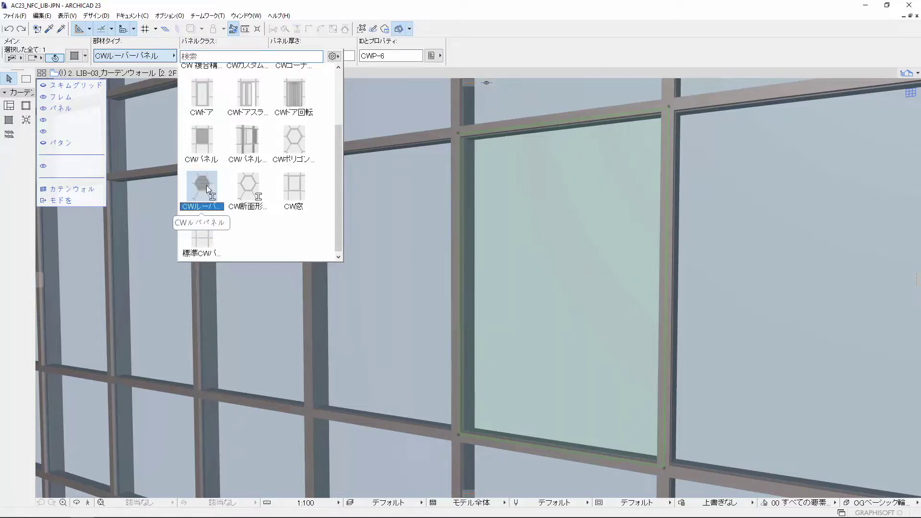
double_click(208, 188)
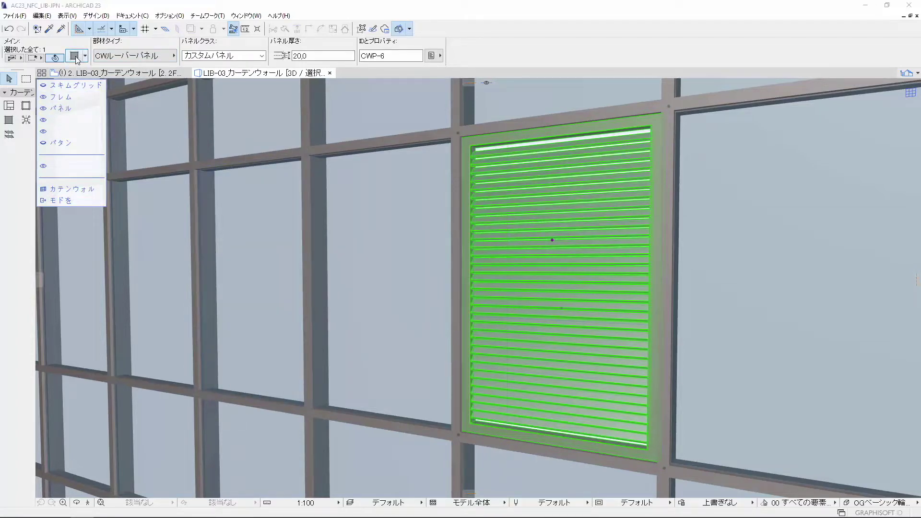
Step: In the selected panel's settings, set the panel offset value to 20
click(75, 56)
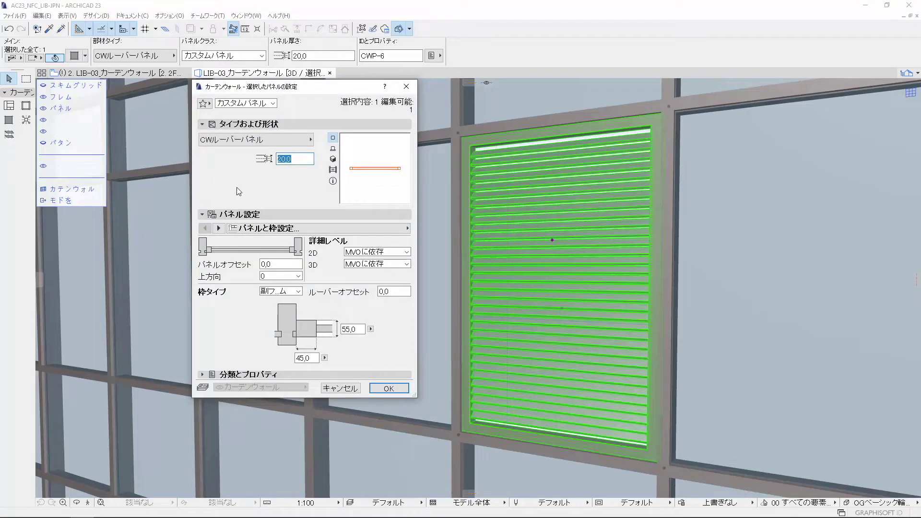
click(271, 229)
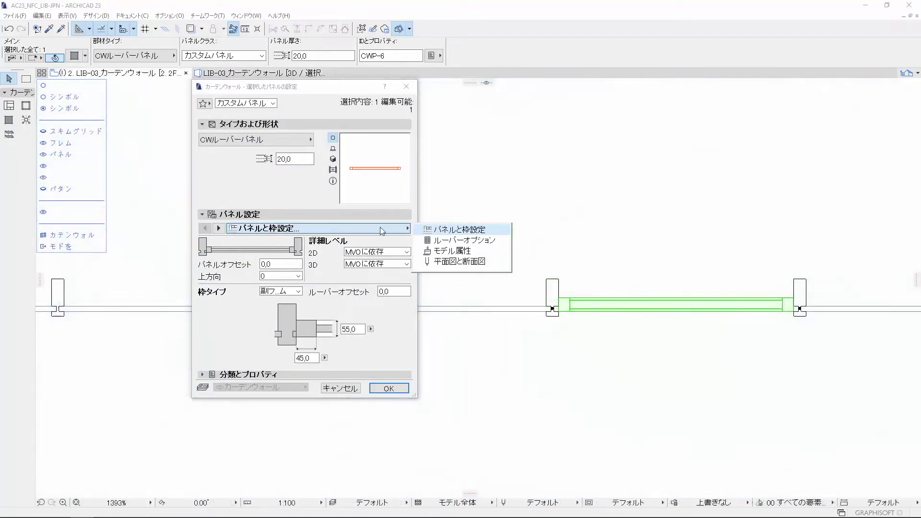
click(382, 231)
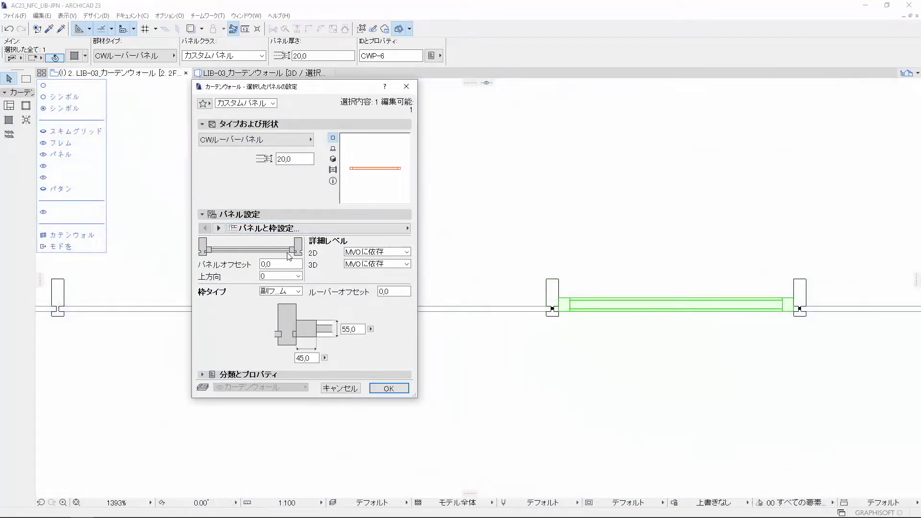
click(283, 264)
double_click(275, 262)
text(20)
key(Return)
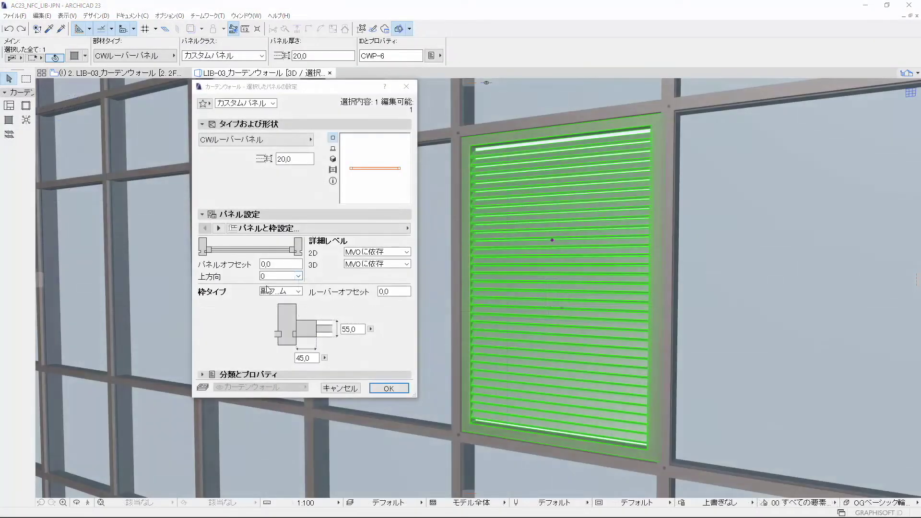
Step: Set the panel's up direction (上方向) to 90 and apply the settings
click(297, 276)
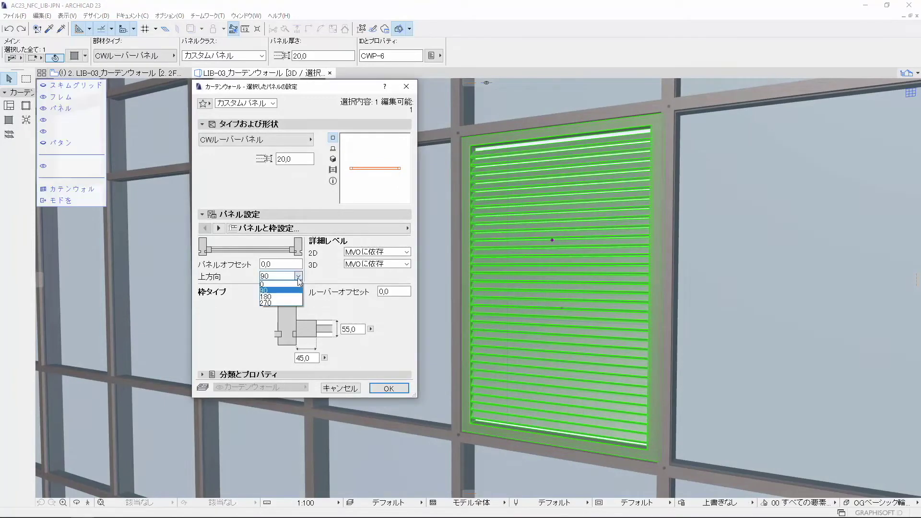
click(288, 290)
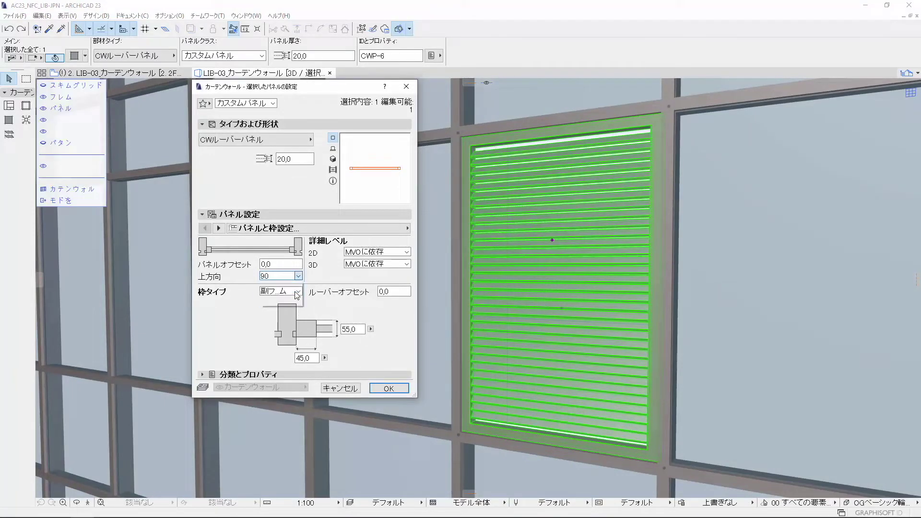
click(383, 388)
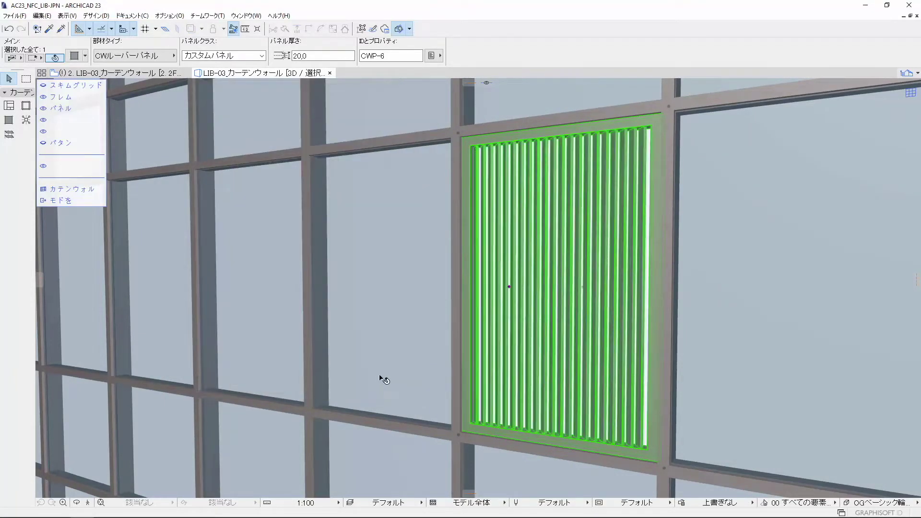
Step: Undo the vertical louver rotation and reopen panel settings, keeping the 副フレーム frame type
key(ctrl+z)
key(ctrl+t)
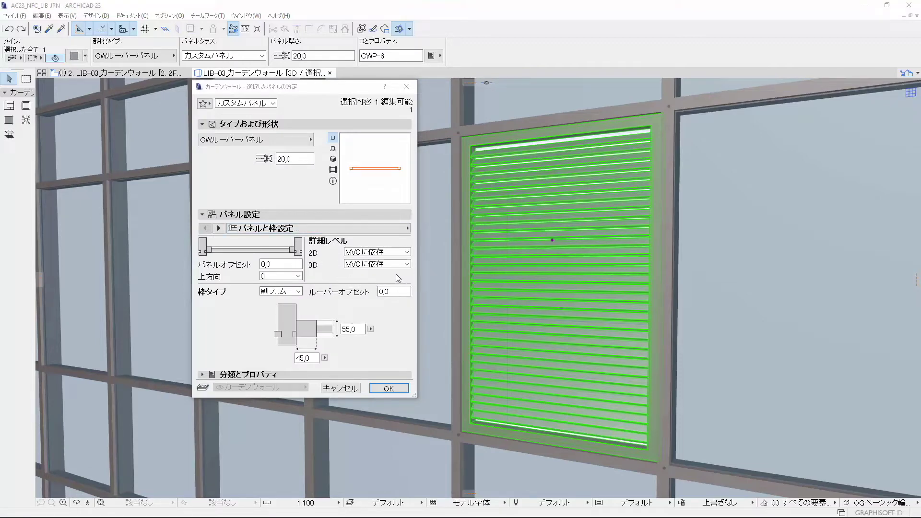
click(298, 290)
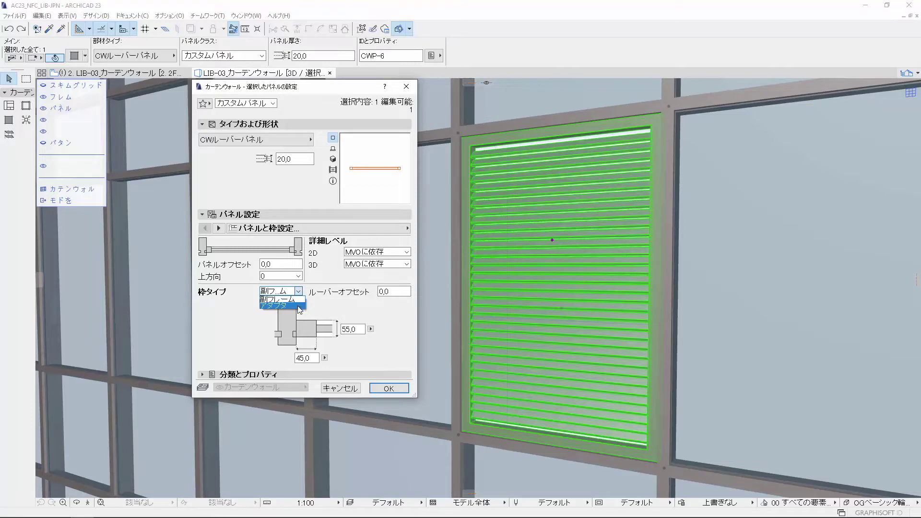
click(299, 292)
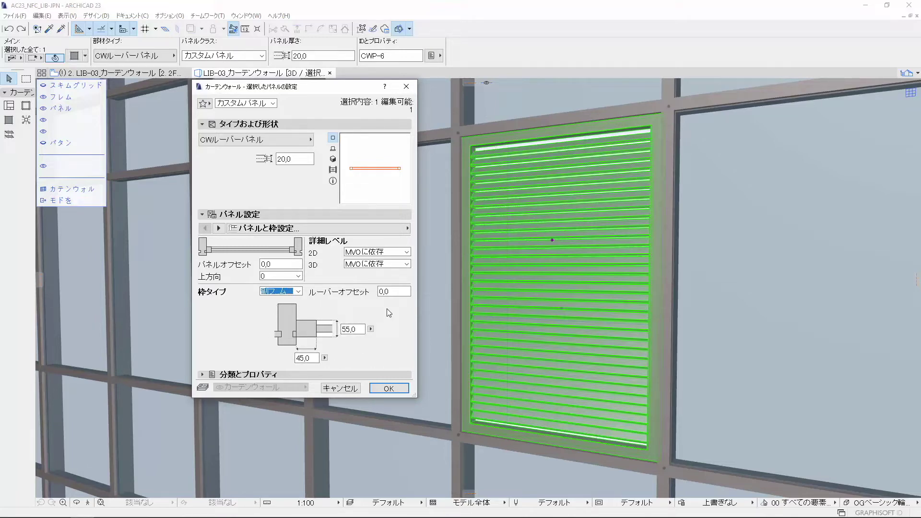
click(406, 229)
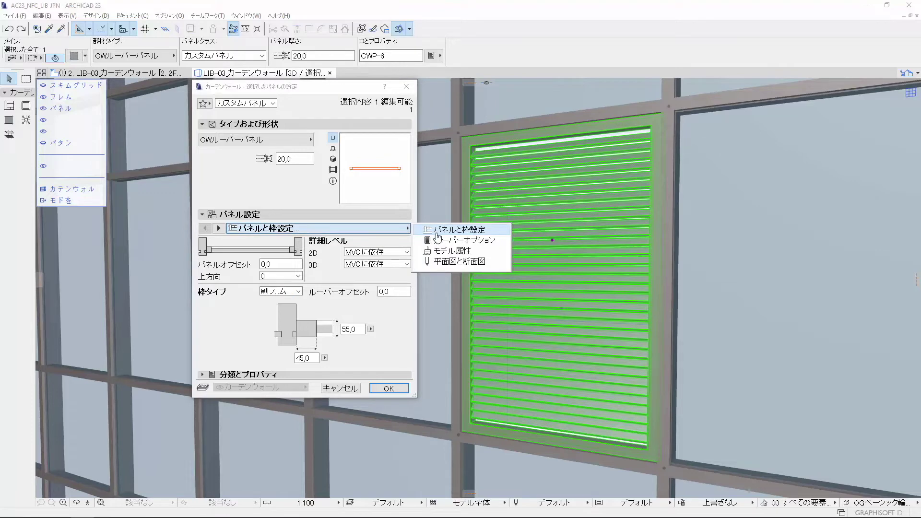
Step: On the louver options page, try the Z and then L louver profiles
click(440, 240)
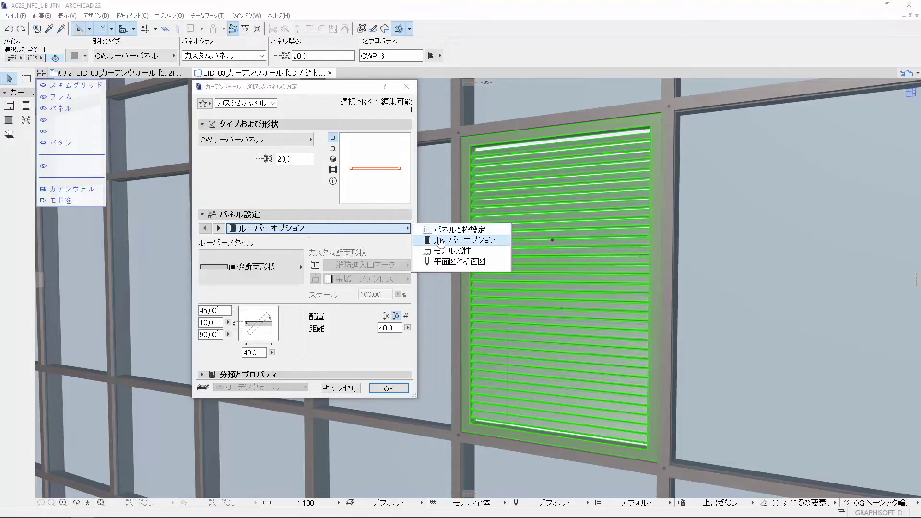
click(302, 271)
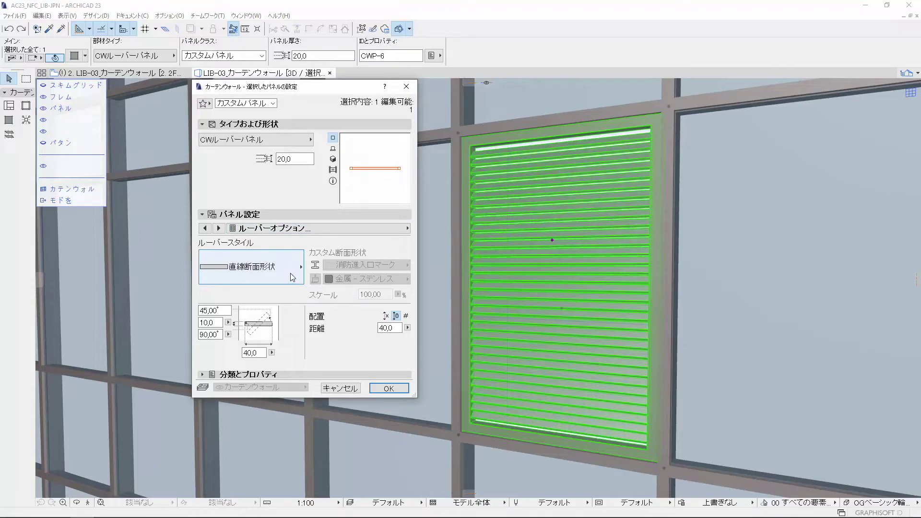
click(292, 277)
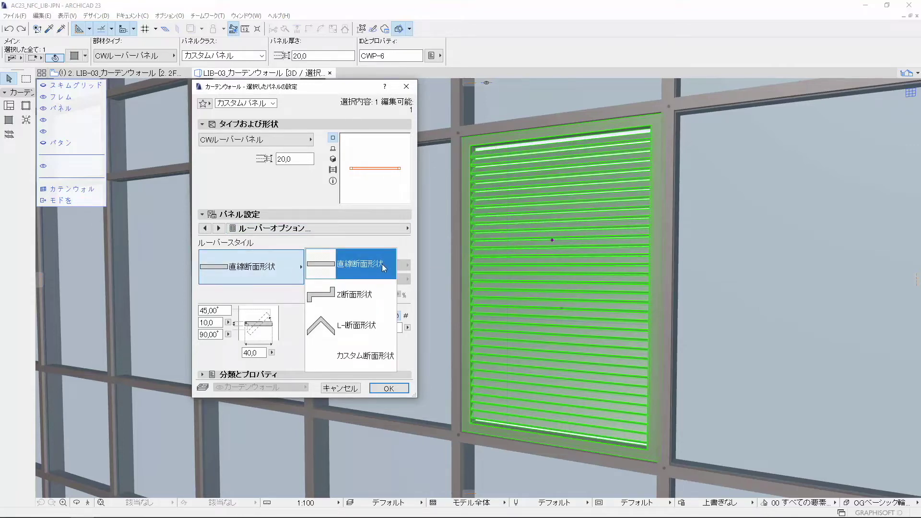
click(384, 294)
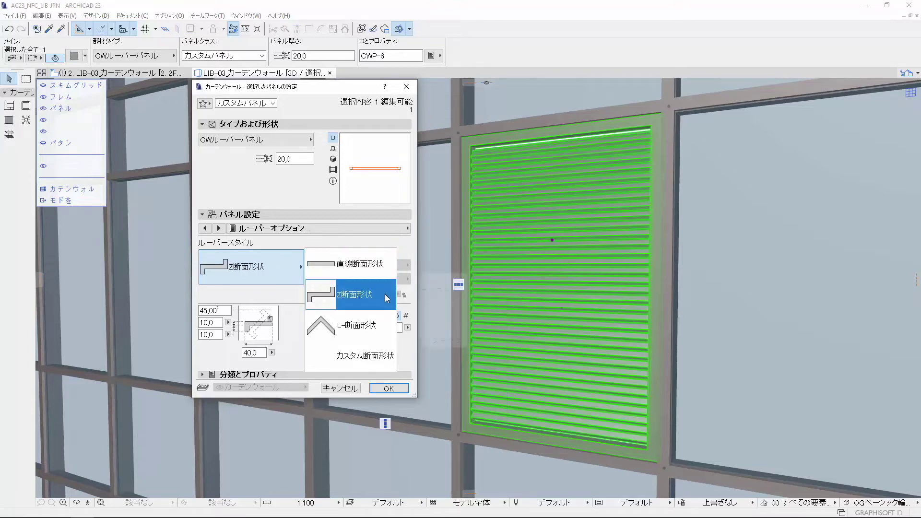
click(363, 326)
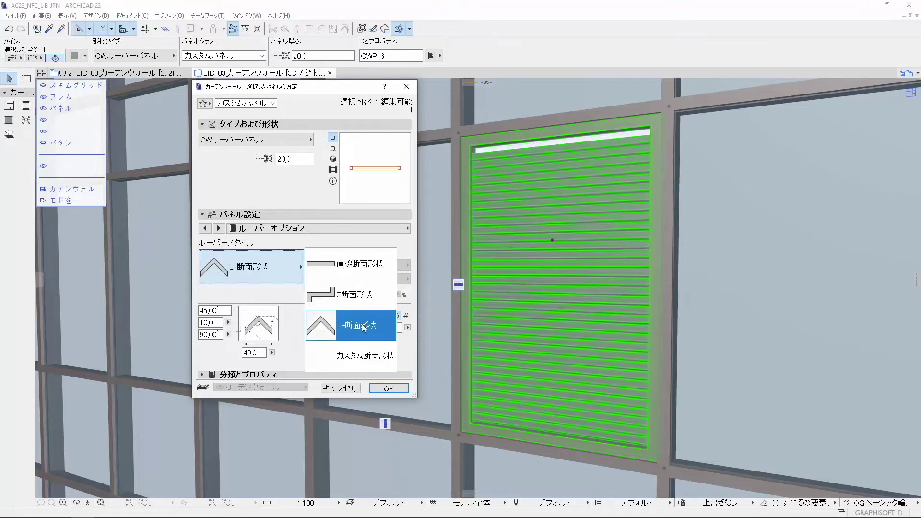
Step: Use the 00_CW_カスタムルーバー断面形状 custom louver profile with material override enabled
click(367, 352)
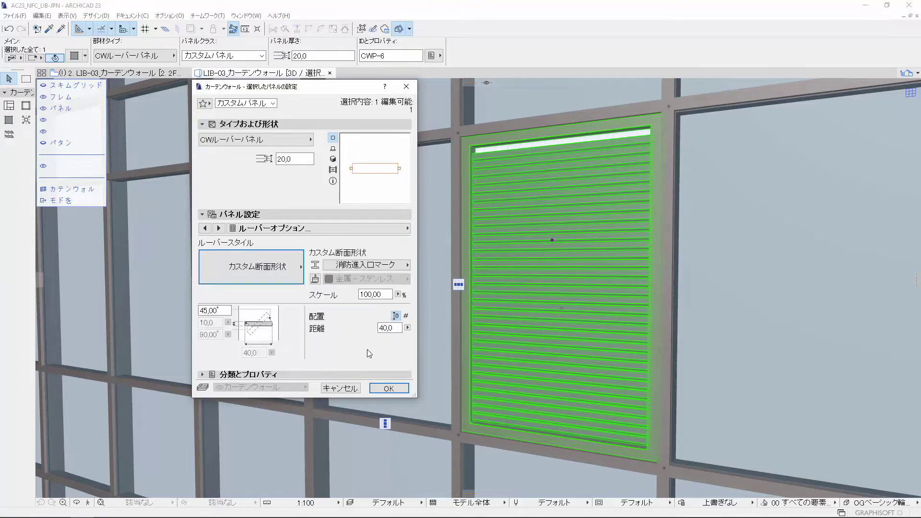
click(362, 269)
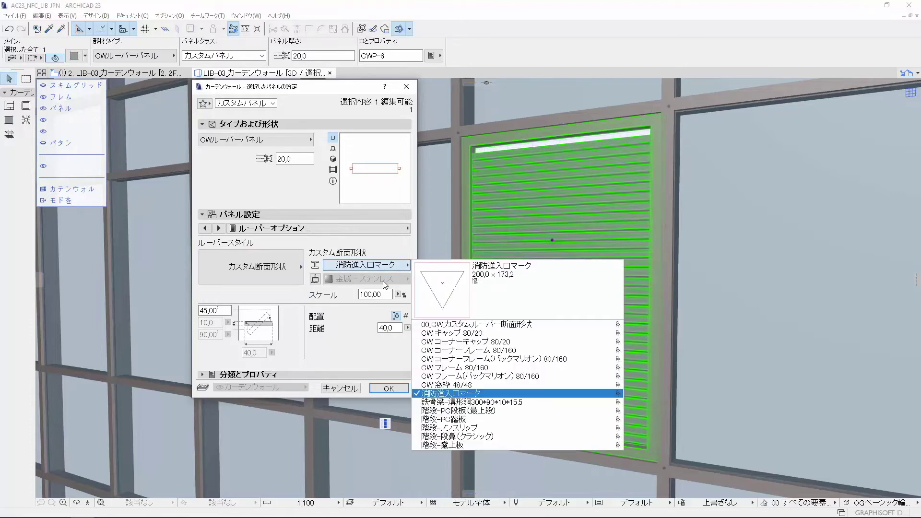
click(455, 325)
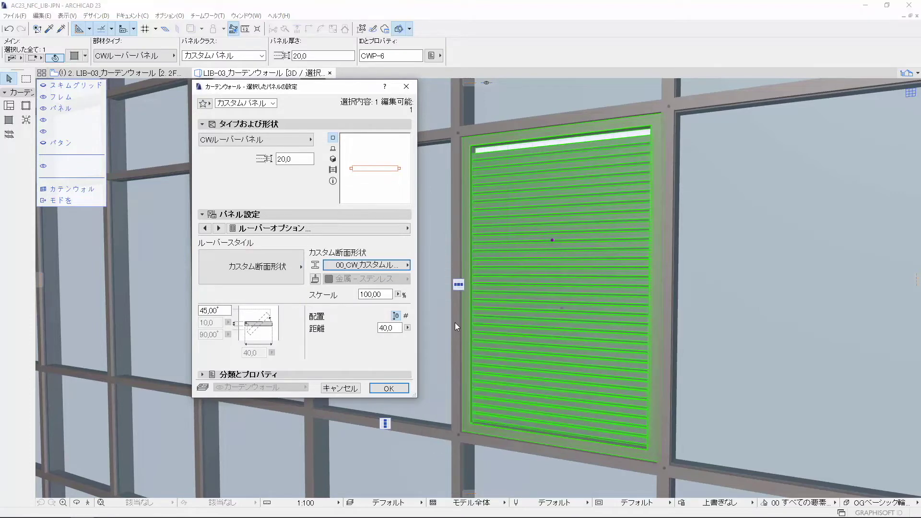
click(315, 279)
Step: Change the louver style to the L profile and place 15 louvers by count
click(300, 276)
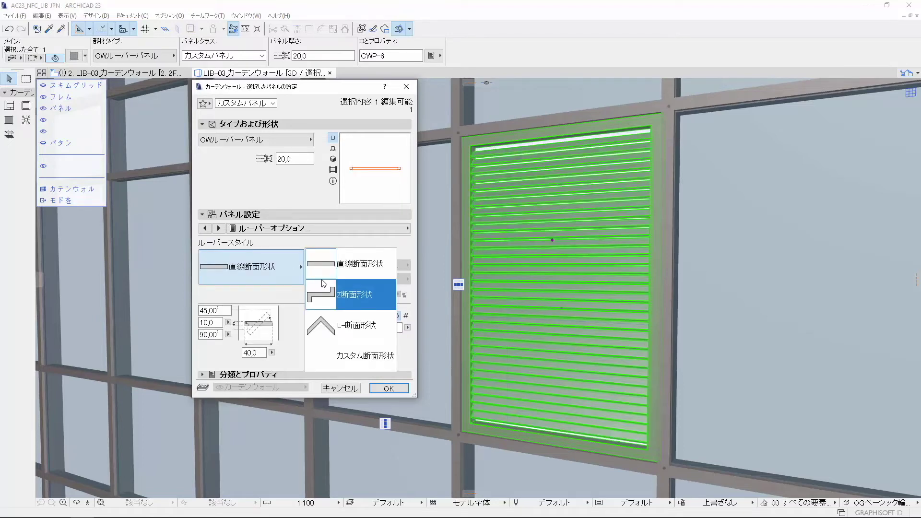
click(382, 263)
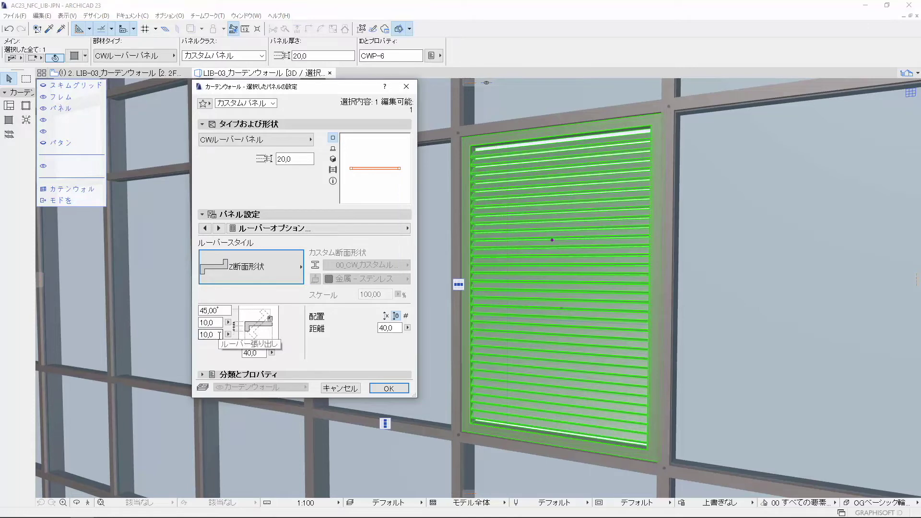
key(Down)
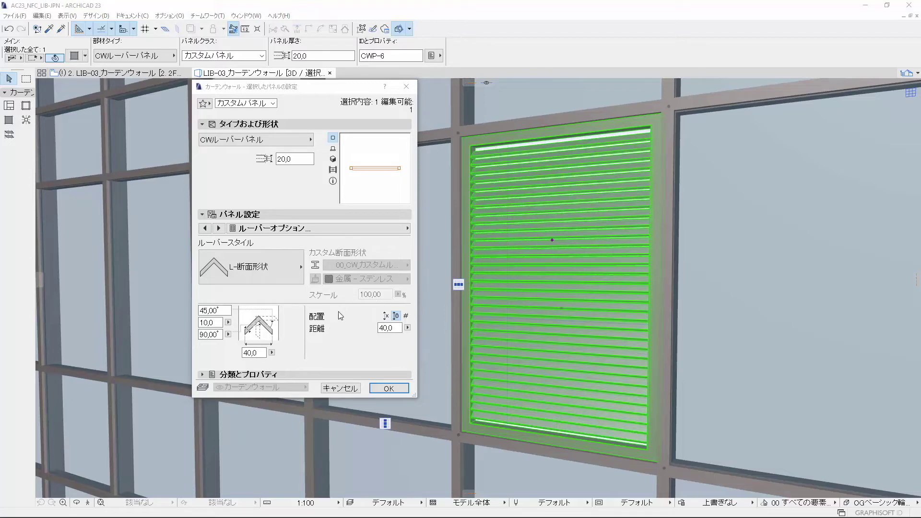
click(386, 315)
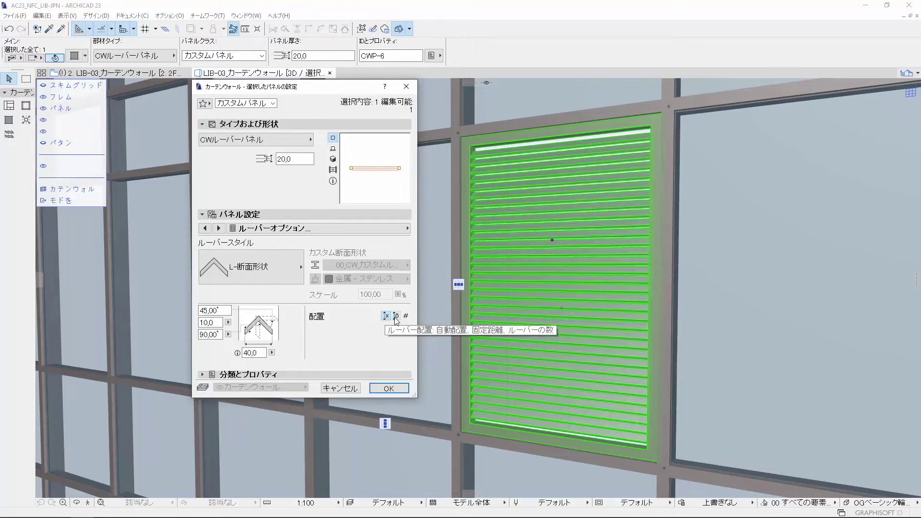
click(396, 316)
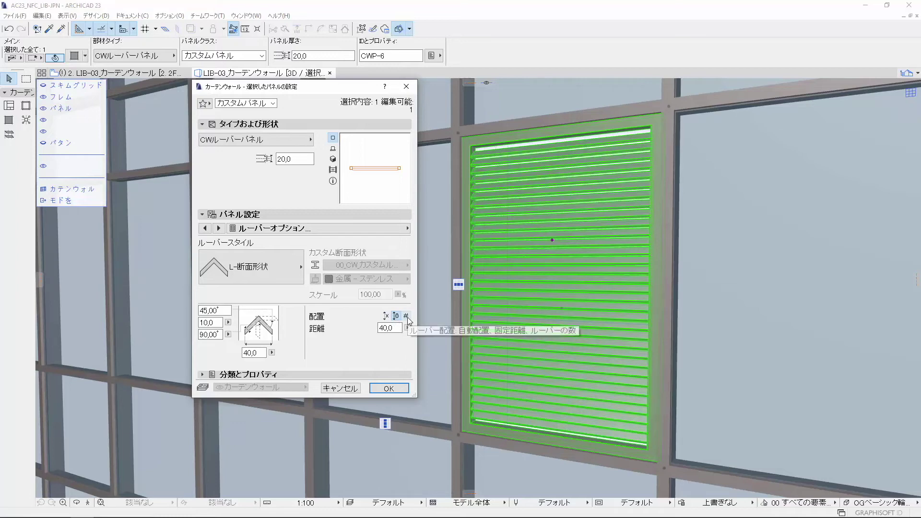
click(407, 318)
Step: Switch the louvers back to the custom profile, keeping placement by count
click(250, 267)
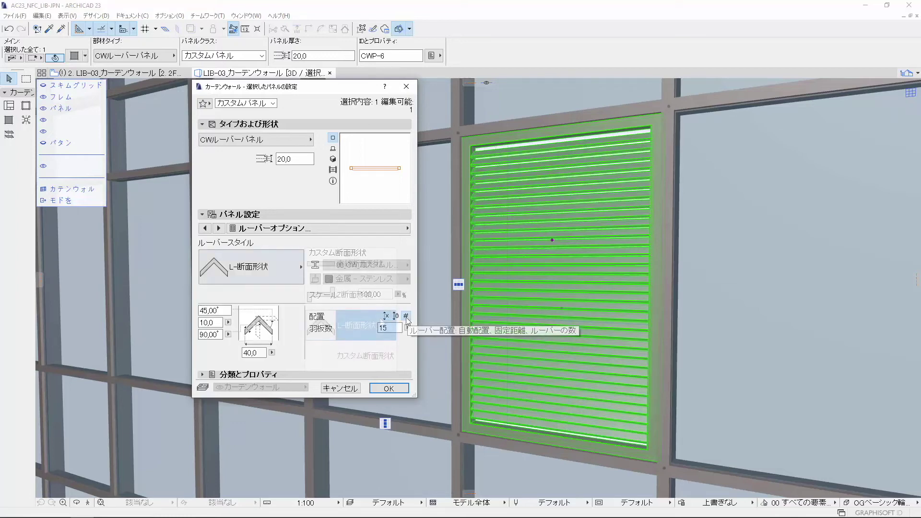
click(374, 357)
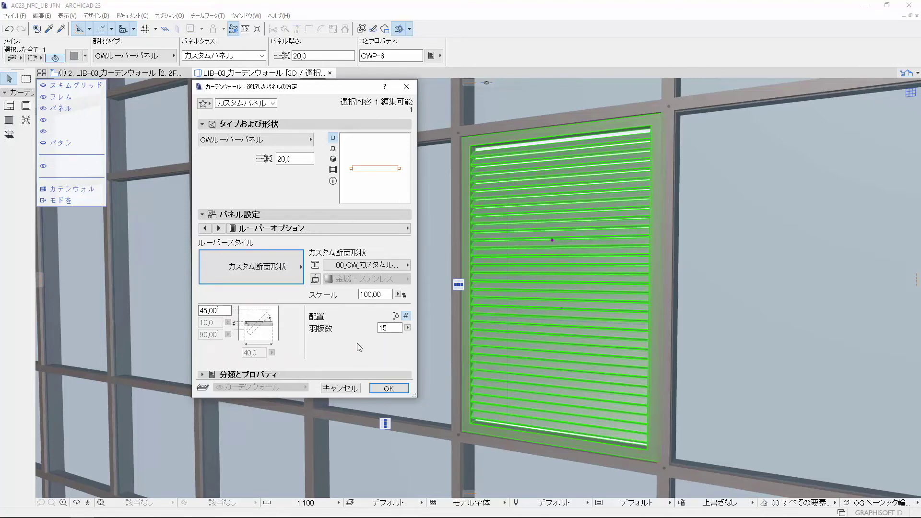
click(396, 317)
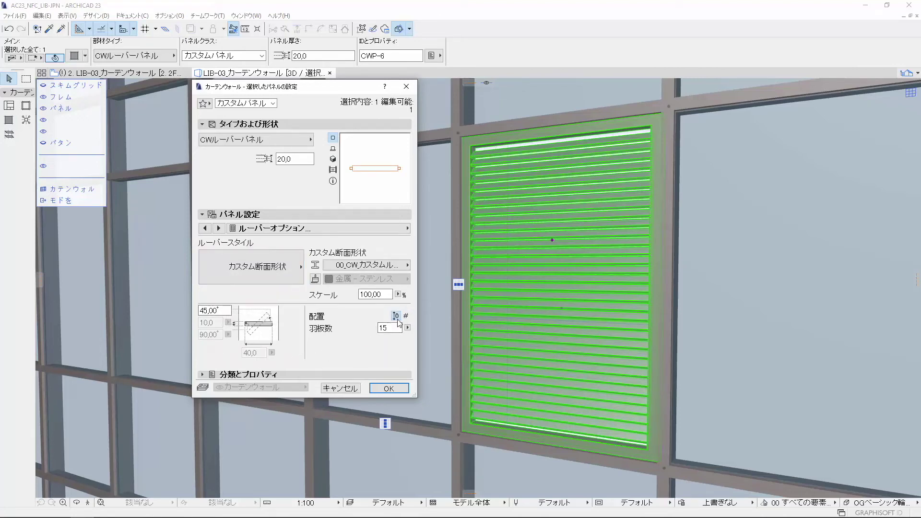
click(405, 316)
Step: Bring up the panel's Model Attributes and Floor Plan and Section settings pages
click(406, 228)
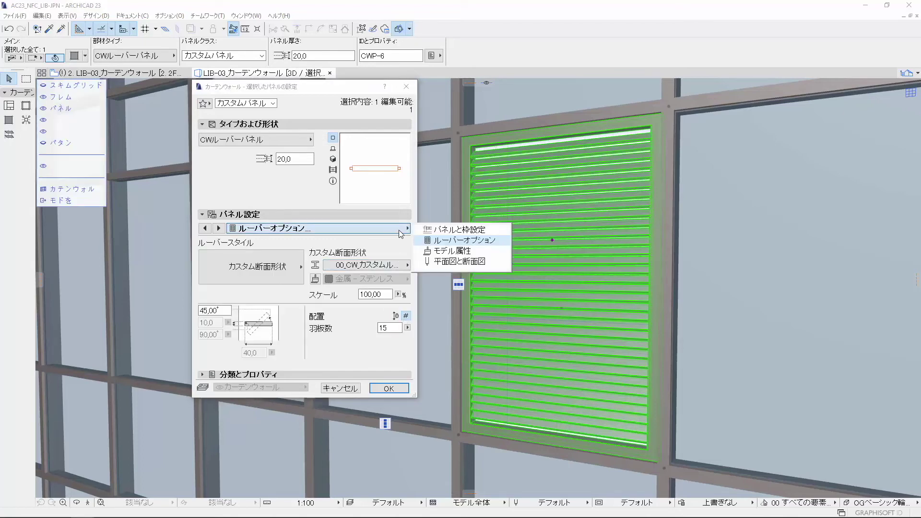
click(498, 252)
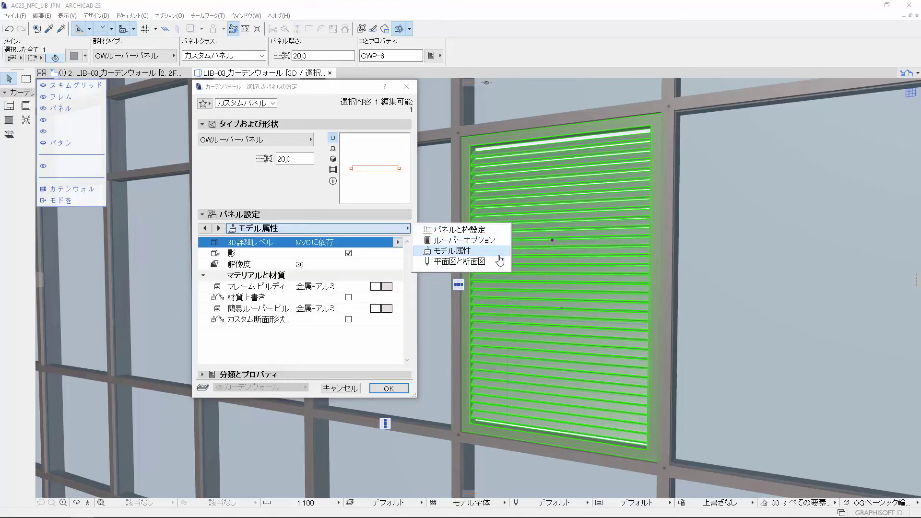
click(499, 262)
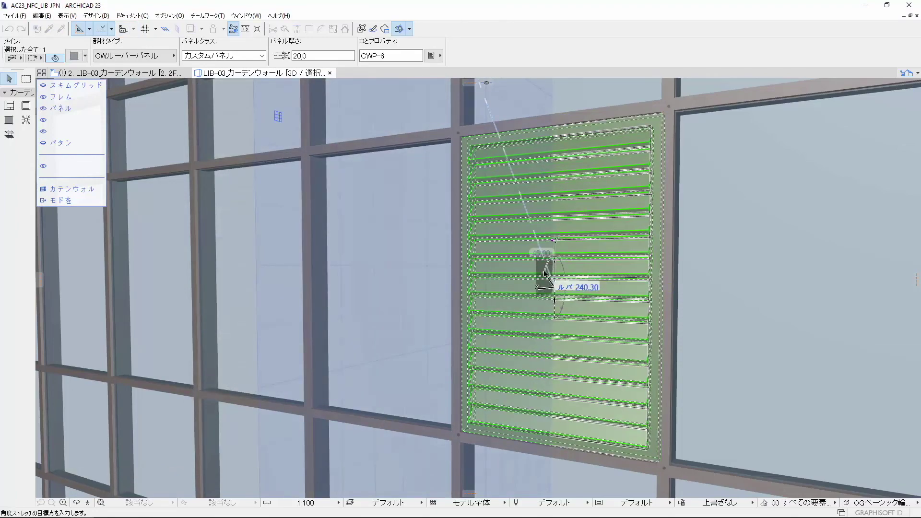
Step: Drag the louver angle handle in 3D to tilt the slats, then exit curtain wall editing
click(548, 215)
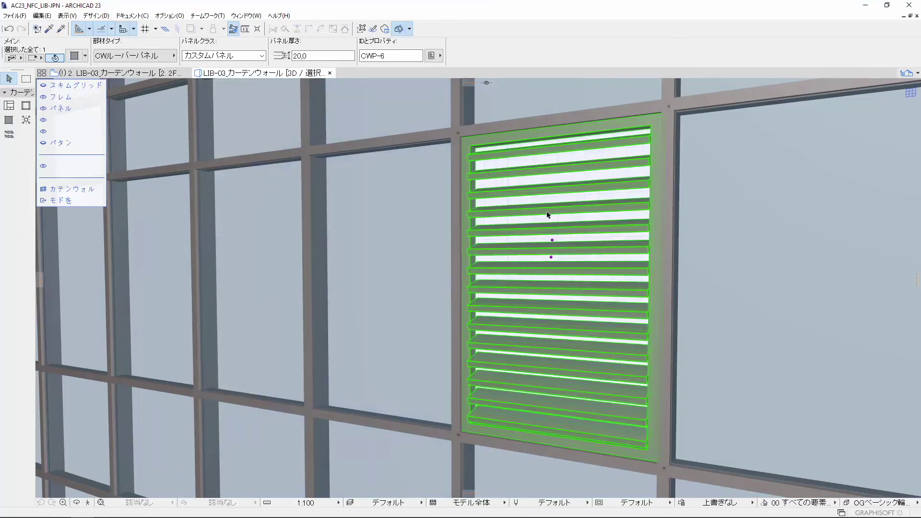
click(551, 241)
click(590, 260)
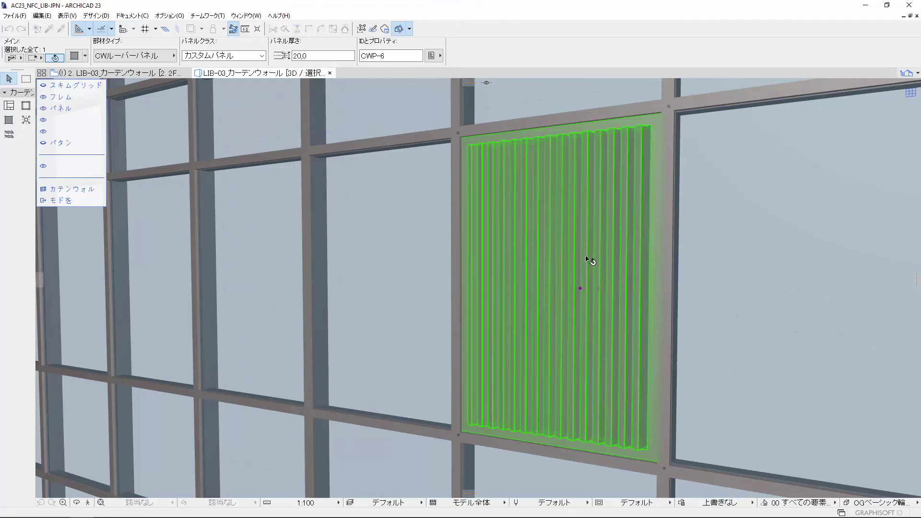
key(Escape)
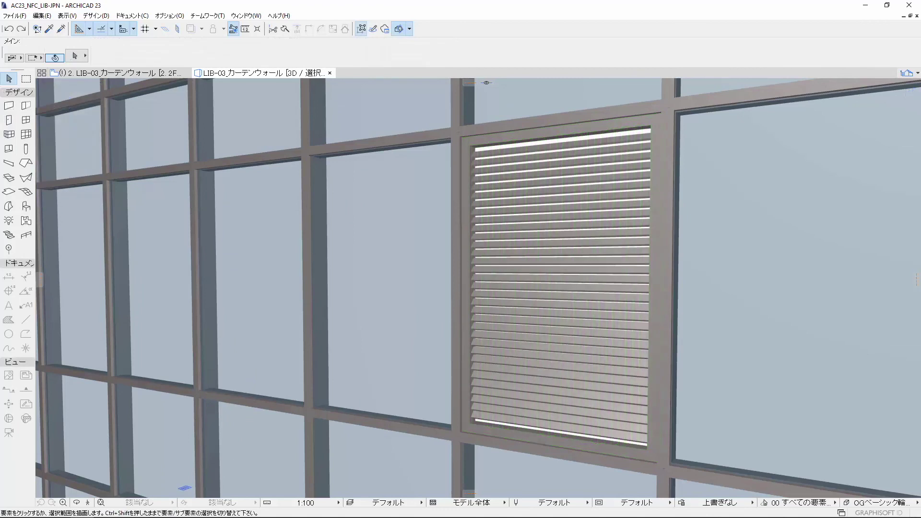